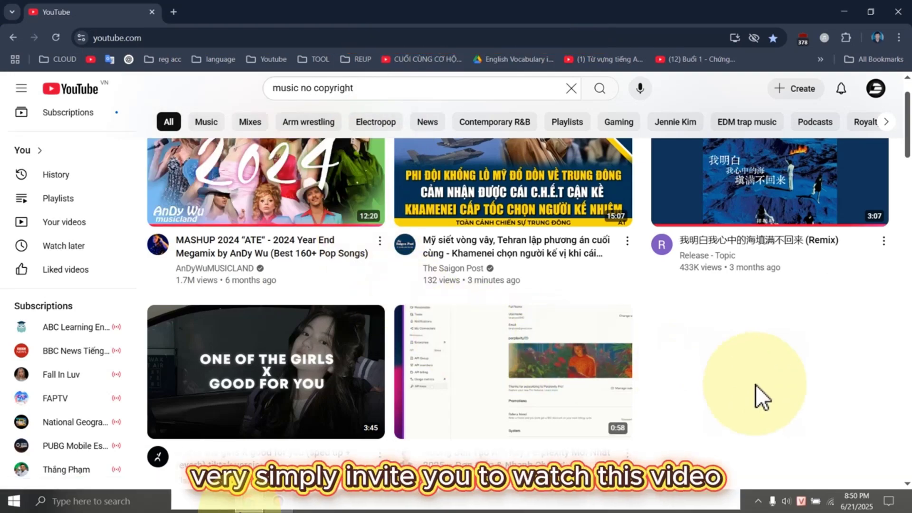
scroll(346, 316, "up", 1)
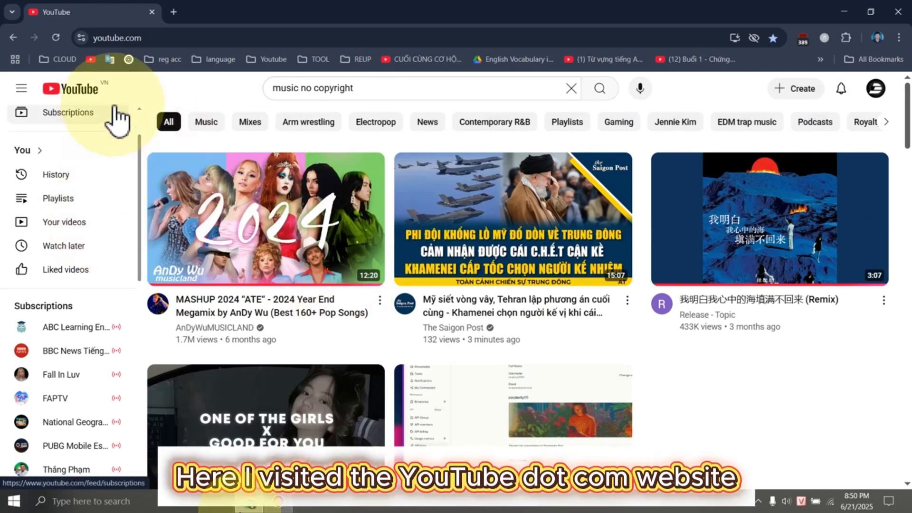
scroll(150, 302, "down", 1)
scroll(147, 299, "down", 1)
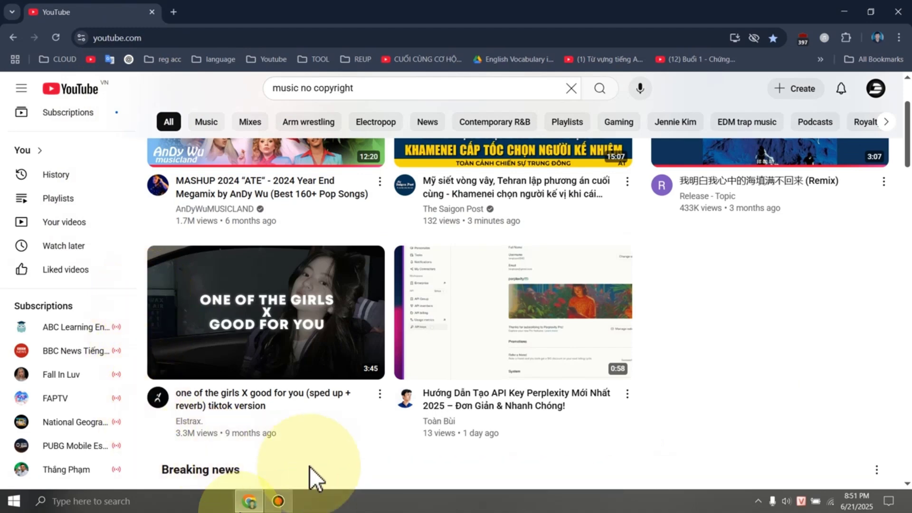
- Show the action menu for the Perplexity API key tutorial video in the home feed
left_click(627, 396)
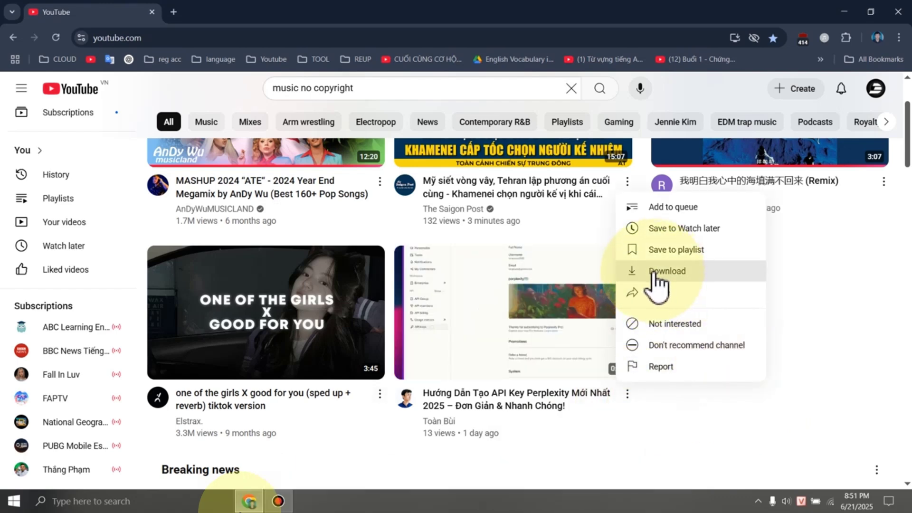
- Download the Perplexity API key tutorial at Low (144p) quality
left_click(654, 274)
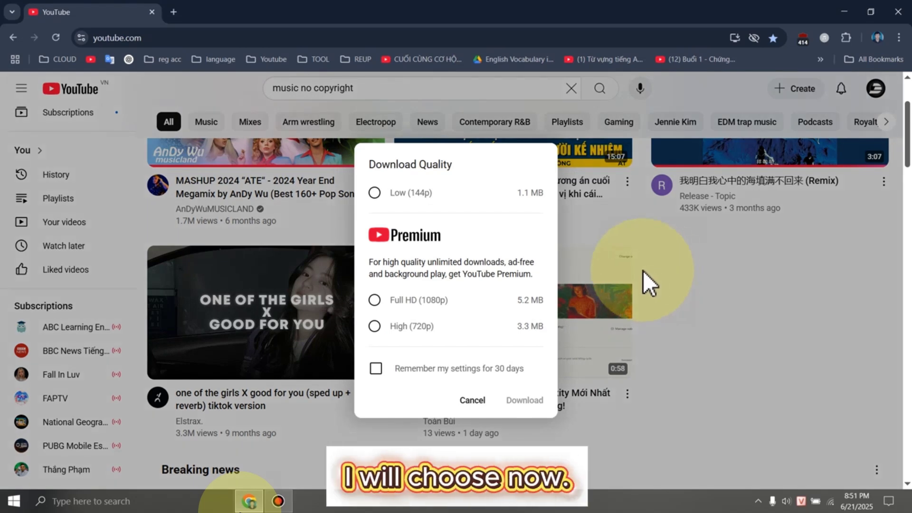
left_click(378, 194)
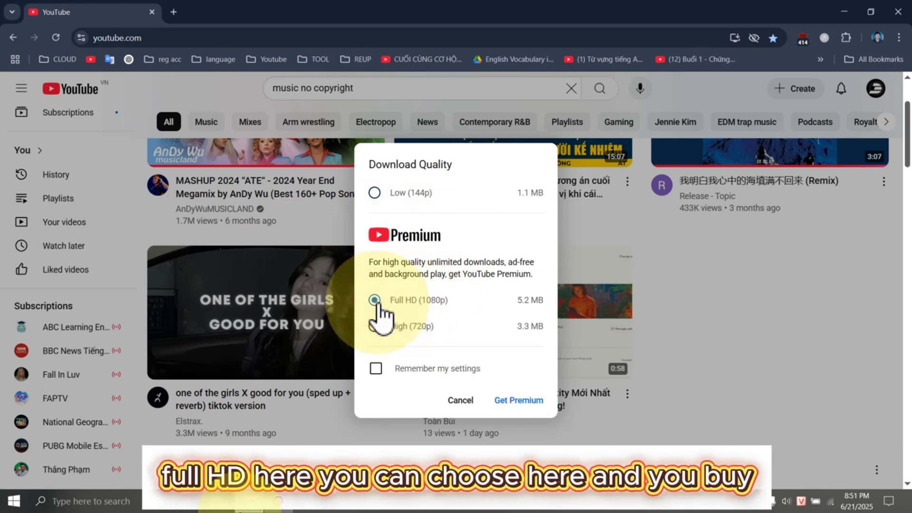
left_click(376, 194)
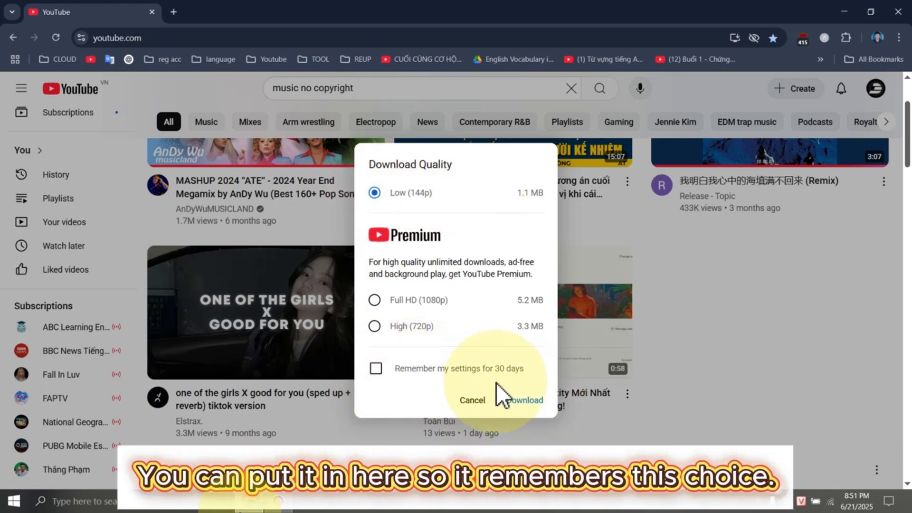
left_click(525, 400)
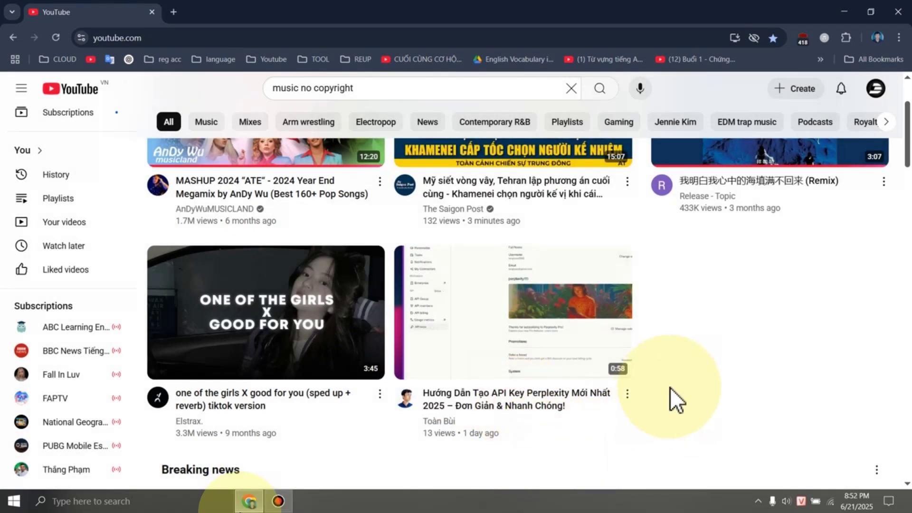
- Go to the Downloads page from the left navigation guide
left_click(23, 90)
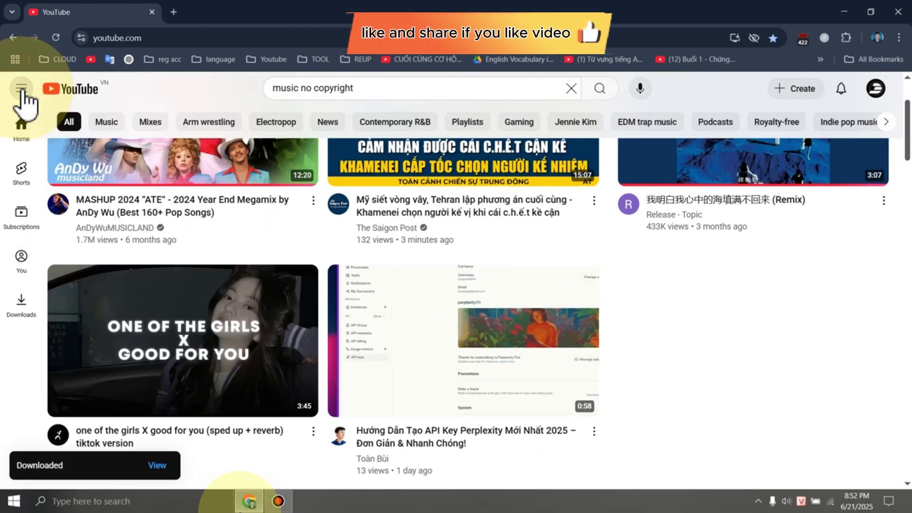
left_click(21, 90)
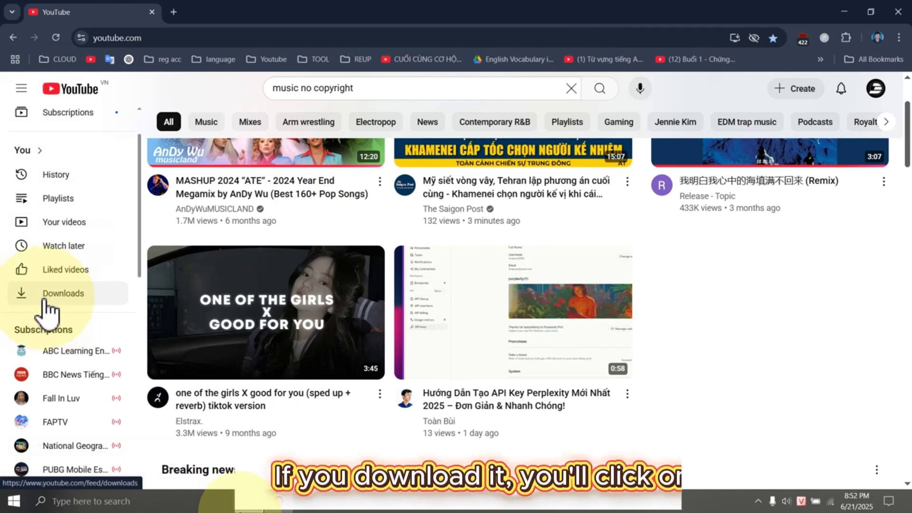
left_click(44, 299)
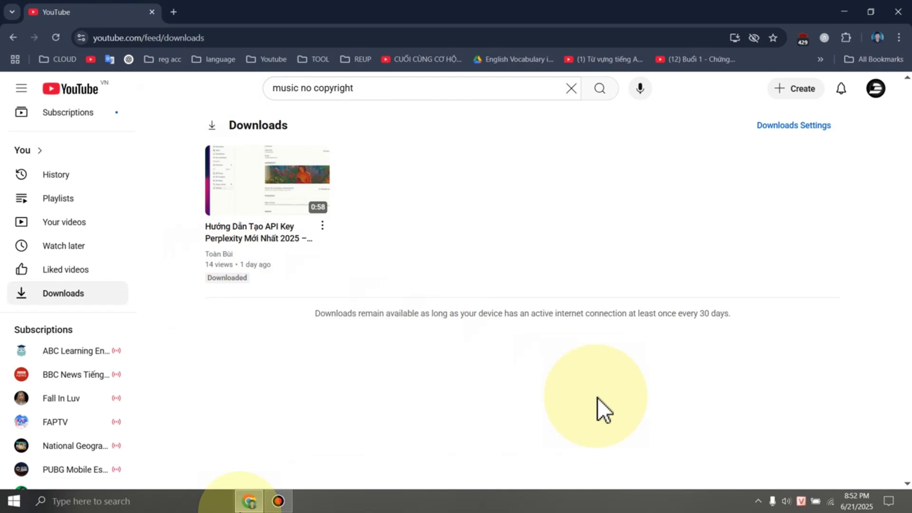
- Disconnect the network and play the downloaded Perplexity tutorial from Downloads
left_click(831, 503)
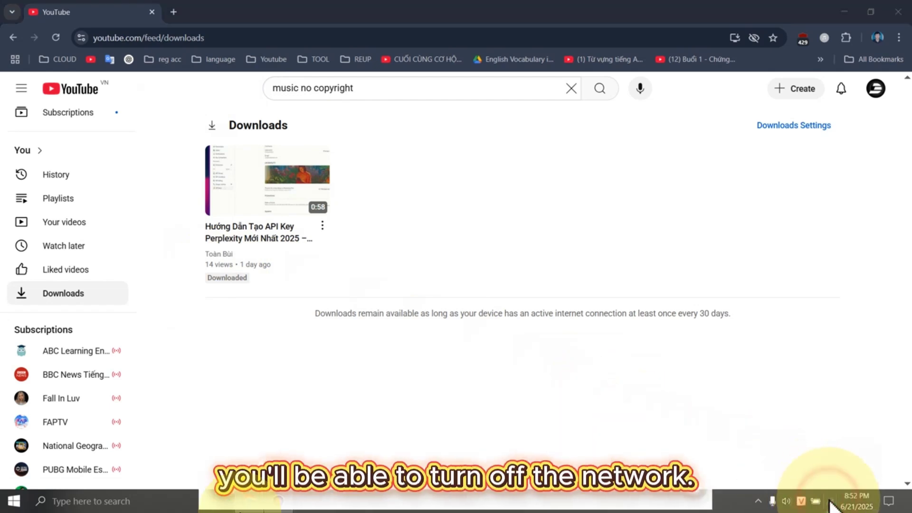
left_click(555, 273)
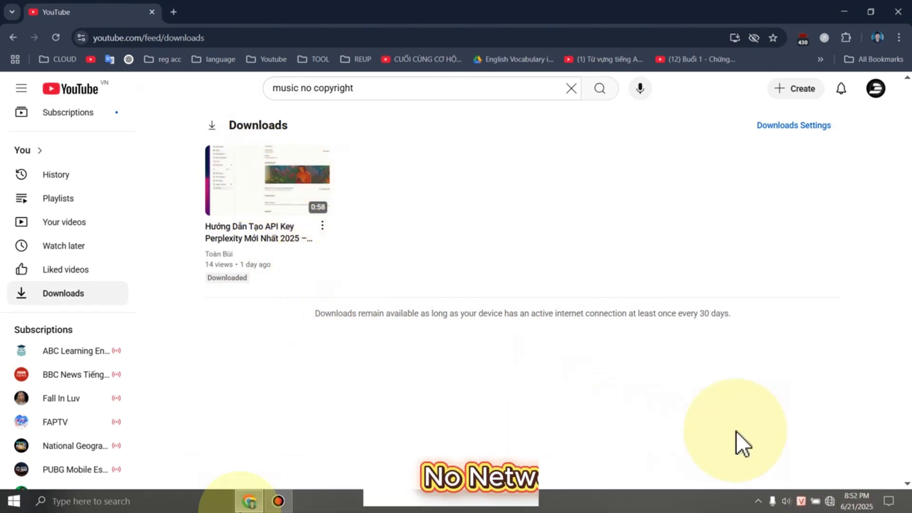
left_click(240, 197)
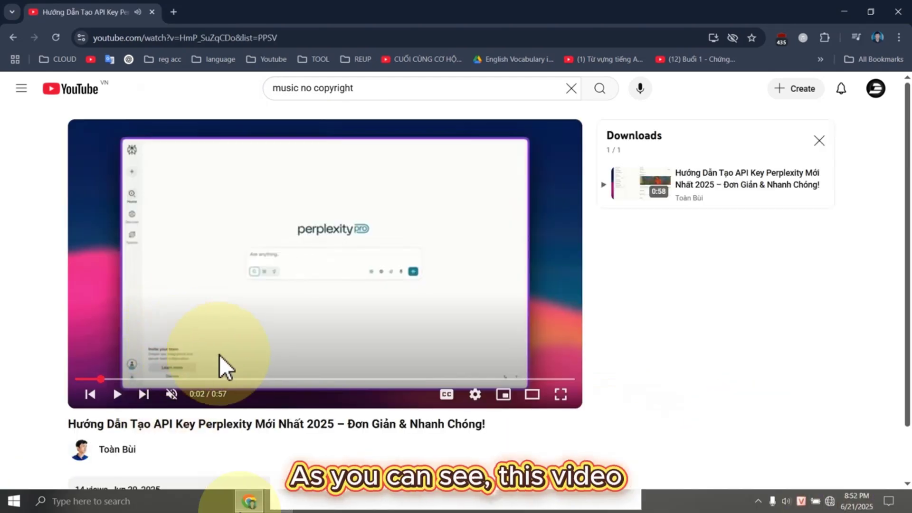
- Pause the offline Perplexity tutorial playback at 0:02
left_click(317, 314)
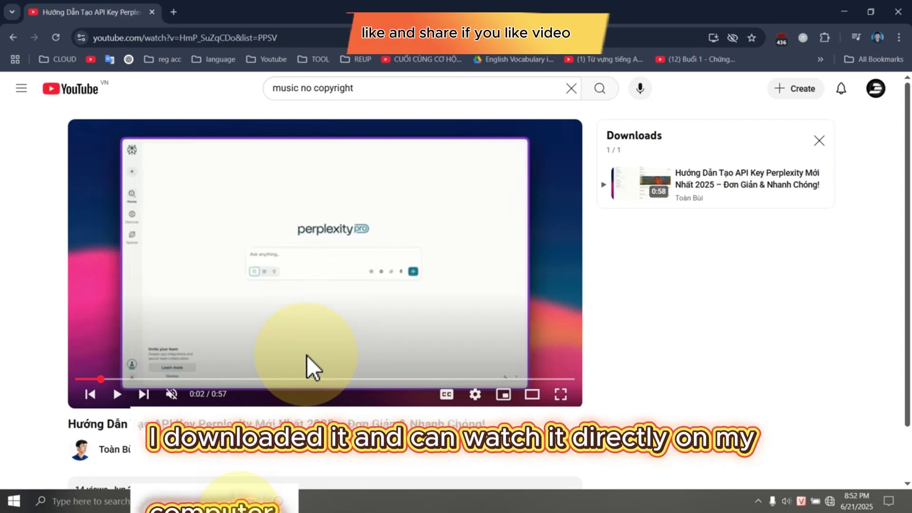
scroll(306, 355, "down", 1)
scroll(307, 355, "up", 1)
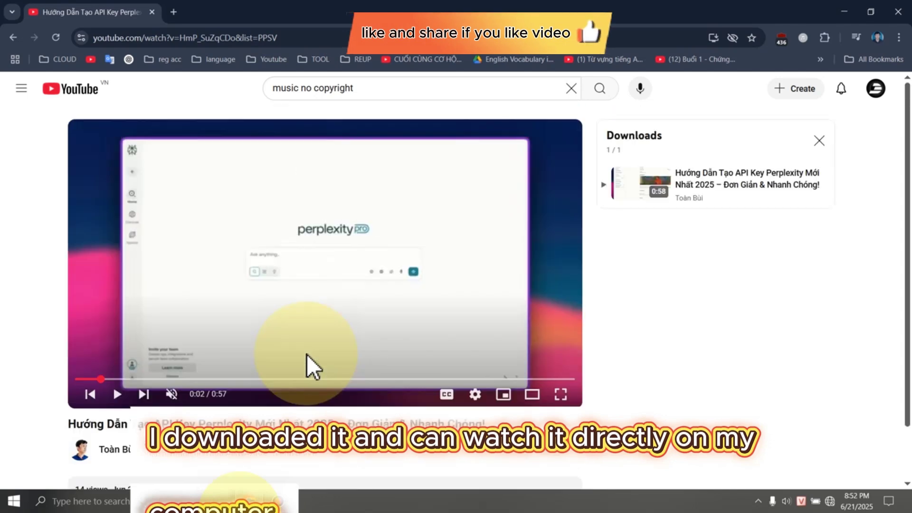